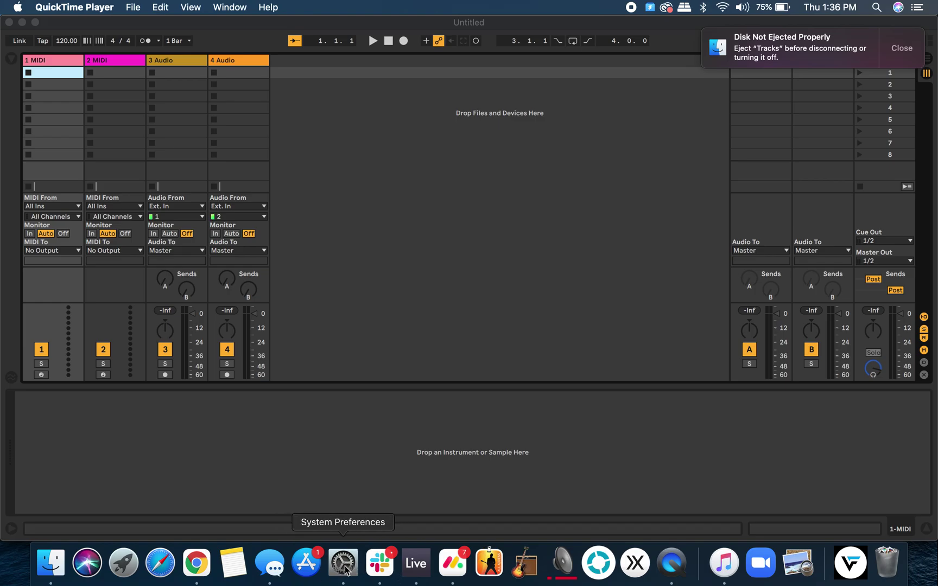
Open System Preferences, search Spotlight for 'midi' and launch Audio MIDI Setup.
{"action": "left_click", "coordinate": [345, 569]}
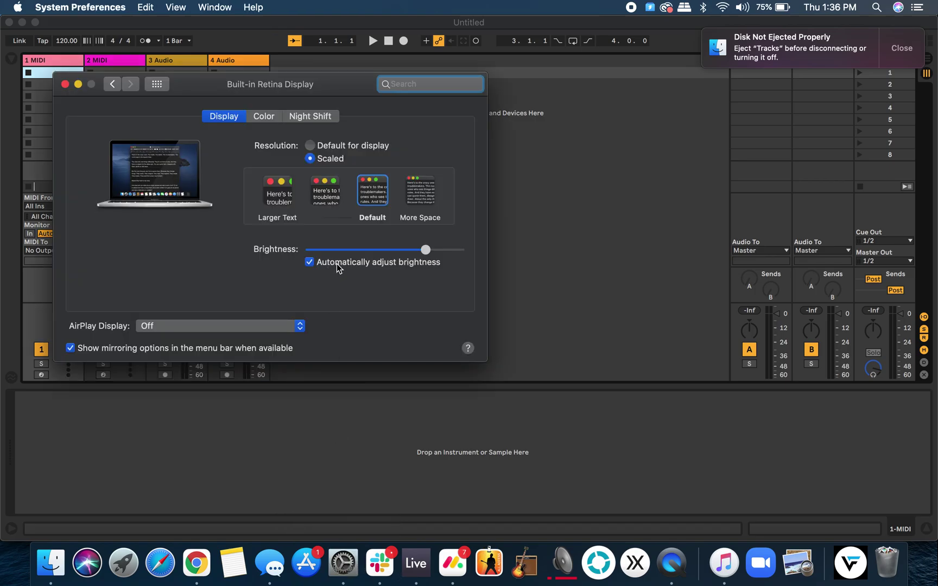
{"action": "left_click", "coordinate": [112, 85]}
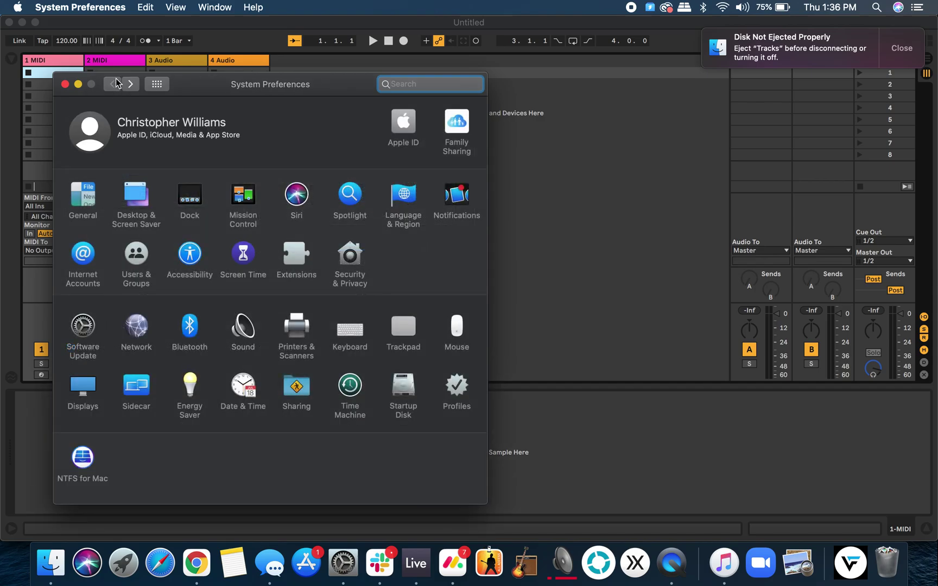
{"action": "key", "text": "super+space"}
{"action": "type", "text": "midi"}
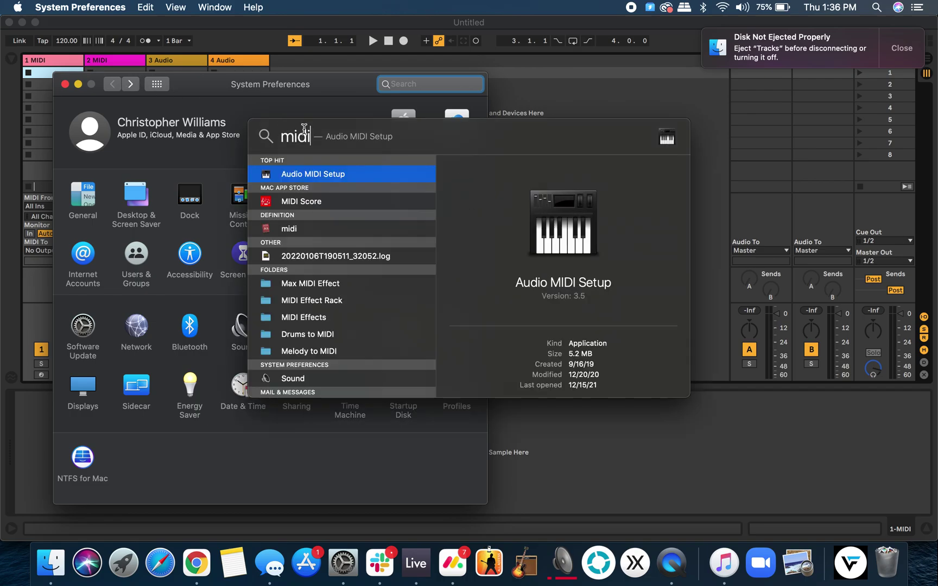
{"action": "left_click", "coordinate": [343, 174]}
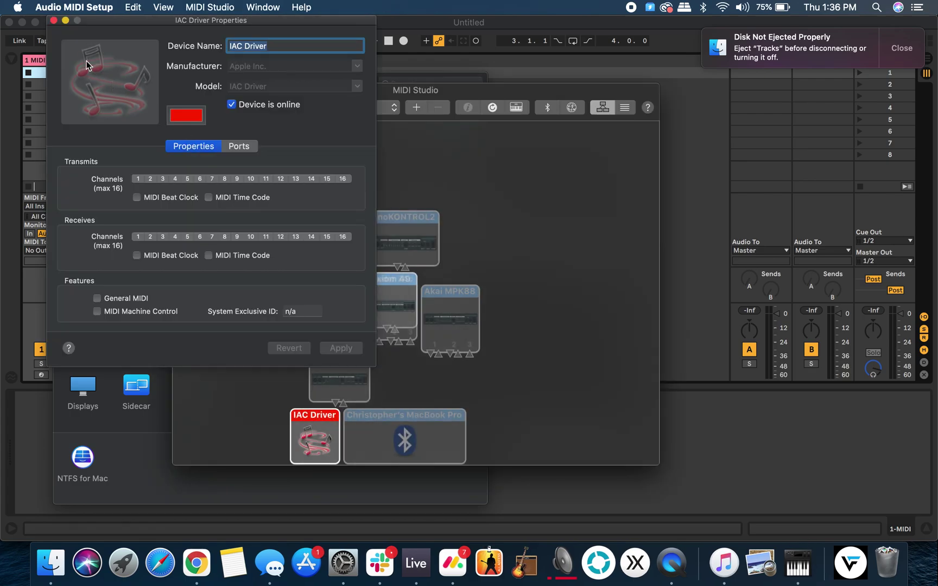
Close the IAC Driver properties and MIDI Studio windows, then reopen MIDI Studio from the Window menu.
{"action": "left_click", "coordinate": [54, 20]}
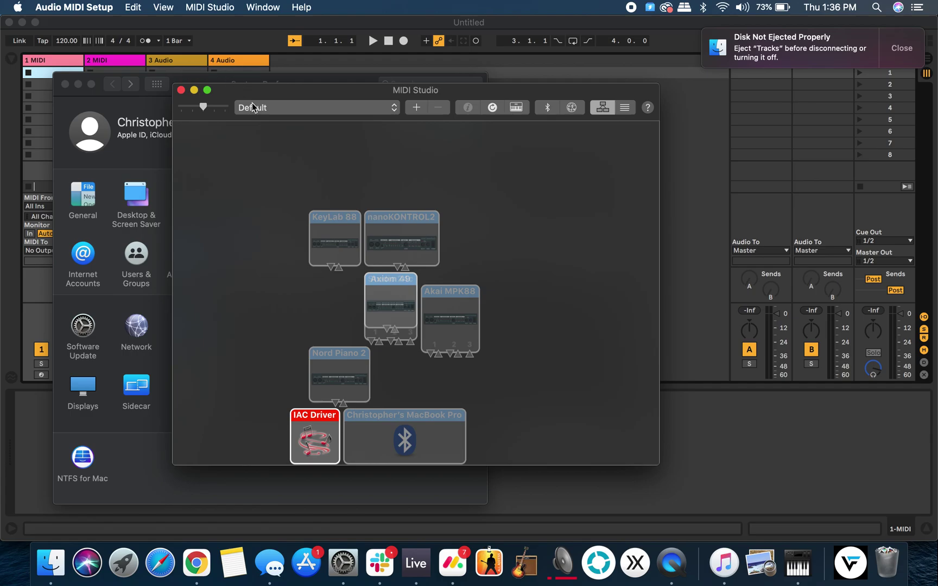
{"action": "left_click", "coordinate": [181, 90]}
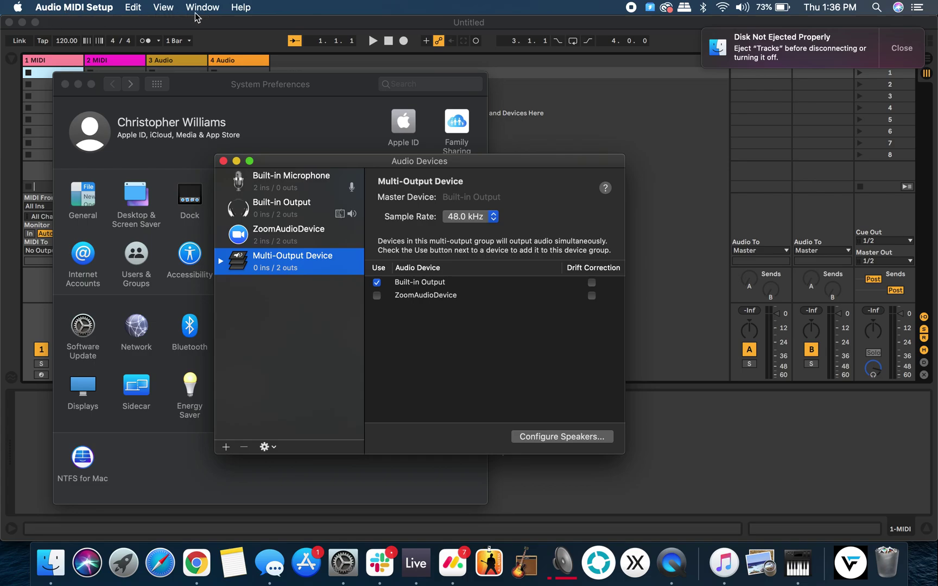
{"action": "left_click", "coordinate": [198, 9]}
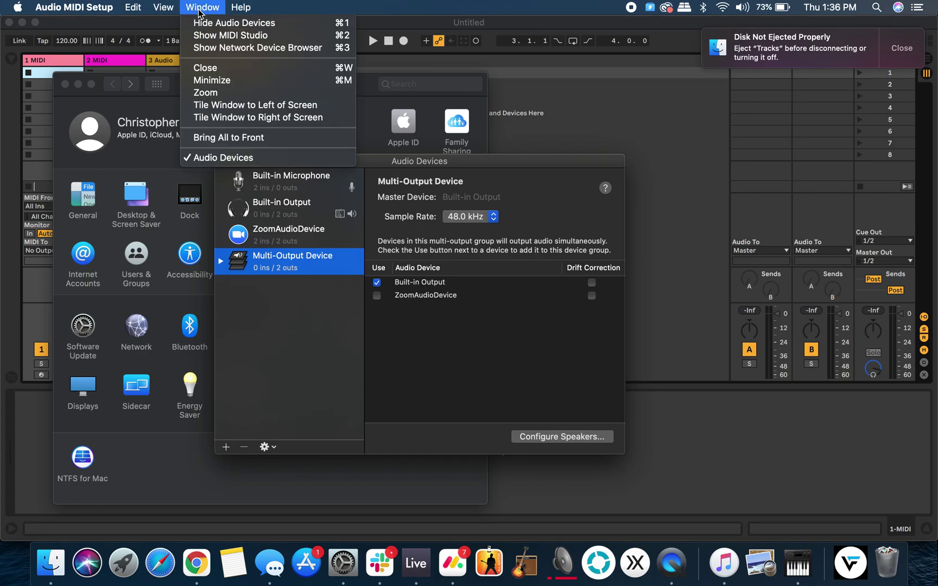
{"action": "left_click", "coordinate": [228, 36]}
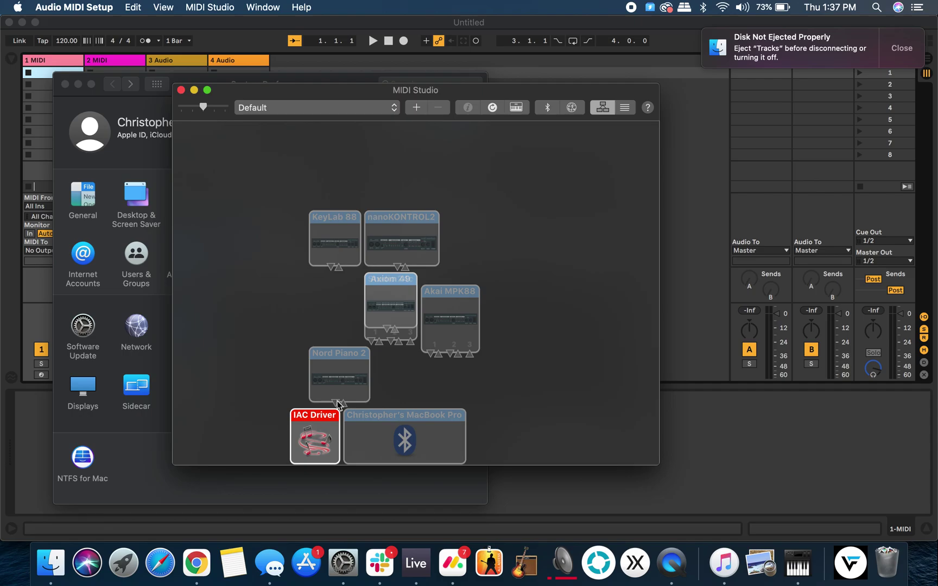
Open the IAC Driver's properties, toggle it offline and back online, and show its ports.
{"action": "double_click", "coordinate": [313, 430]}
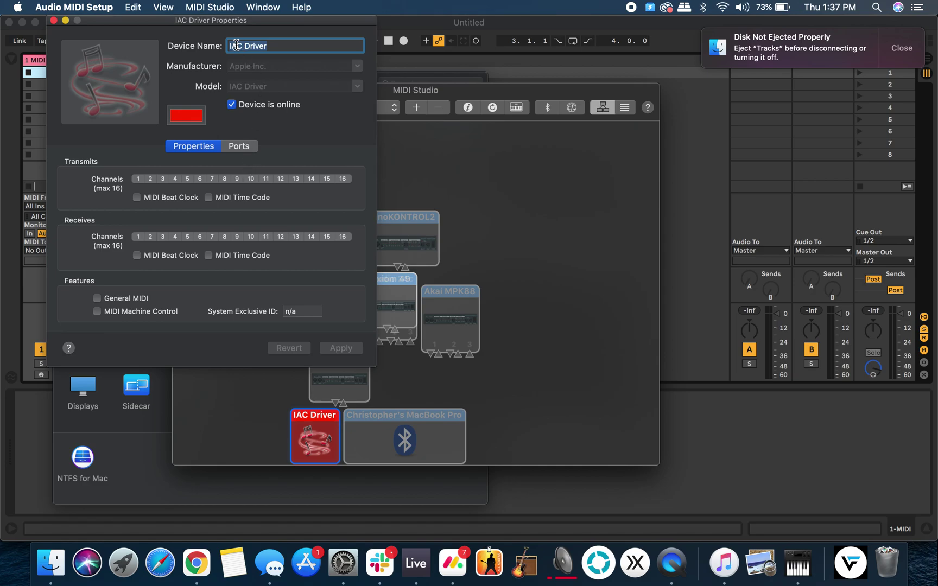
{"action": "left_click", "coordinate": [232, 105]}
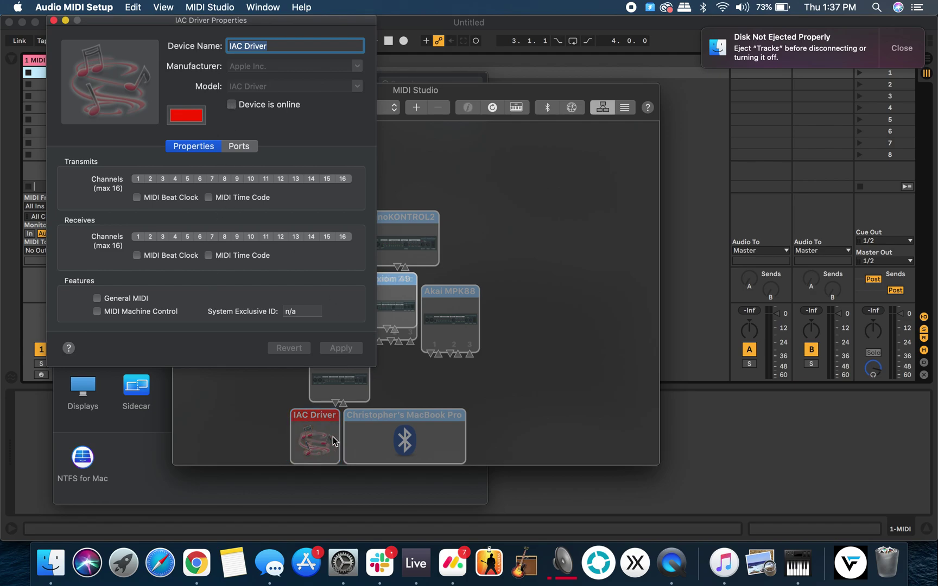
{"action": "left_click", "coordinate": [232, 105]}
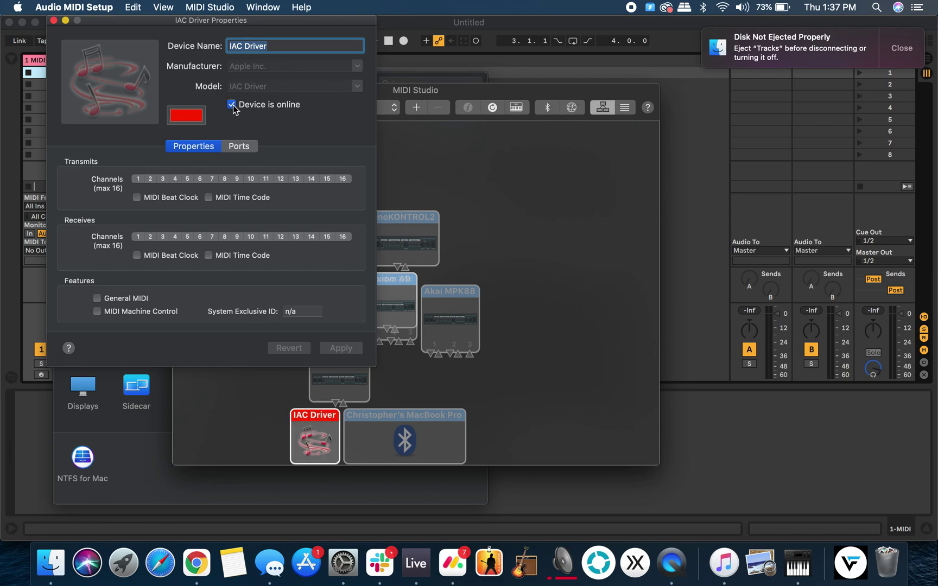
{"action": "left_click", "coordinate": [241, 148]}
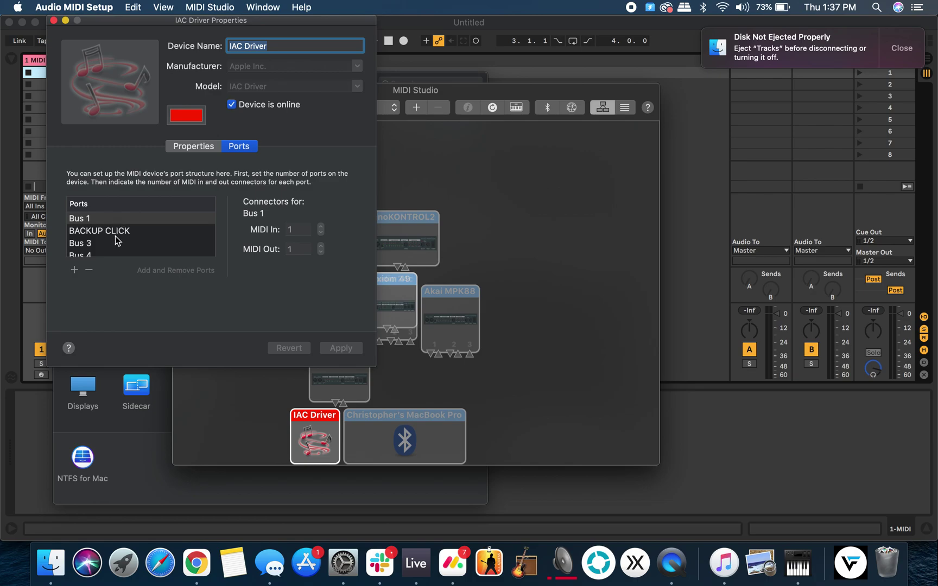
Scroll the IAC Driver port list and inspect the BACKUP CLICK and Bus 3 ports' connectors.
{"action": "scroll", "coordinate": [118, 217], "scroll_direction": "down", "scroll_amount": 2}
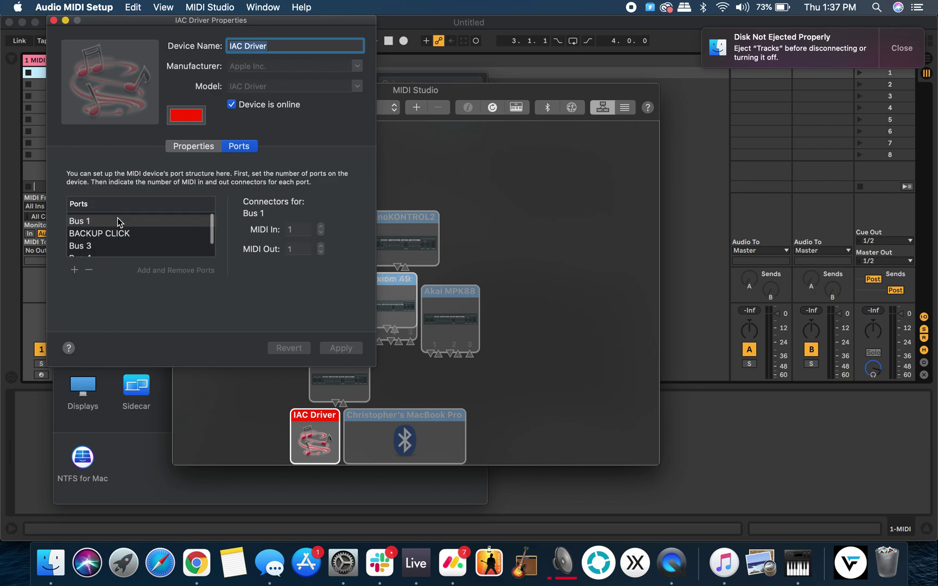
{"action": "scroll", "coordinate": [117, 217], "scroll_direction": "down", "scroll_amount": 2}
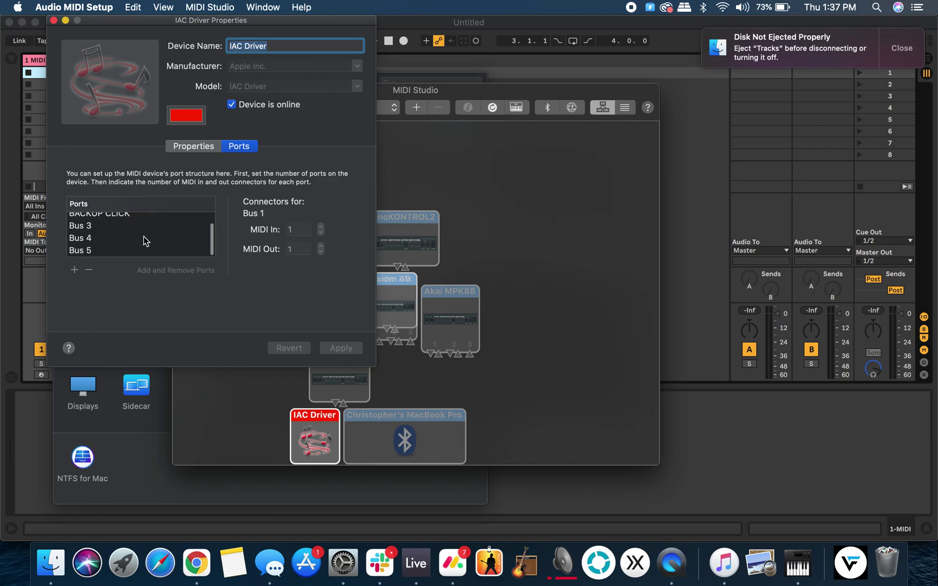
{"action": "scroll", "coordinate": [128, 230], "scroll_direction": "up", "scroll_amount": 4}
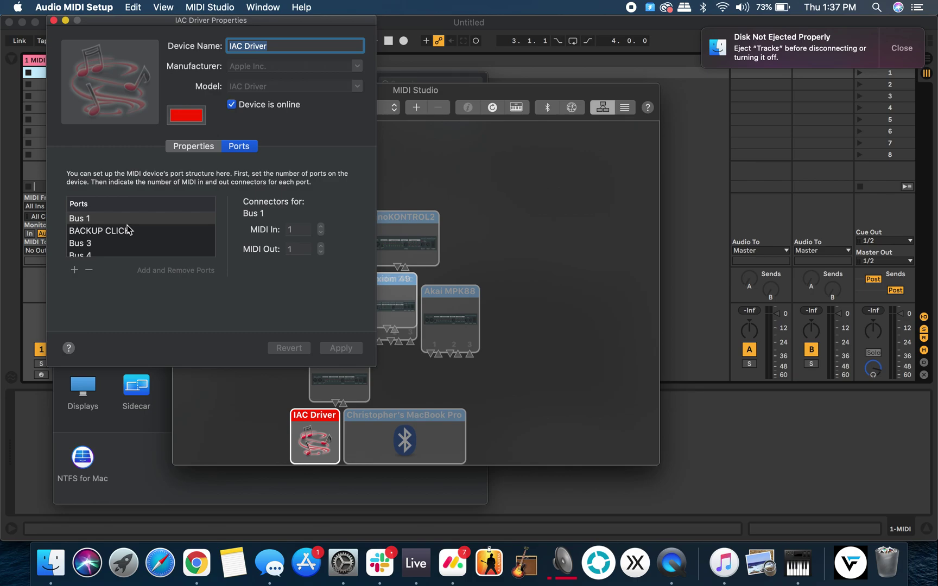
{"action": "left_click", "coordinate": [122, 232]}
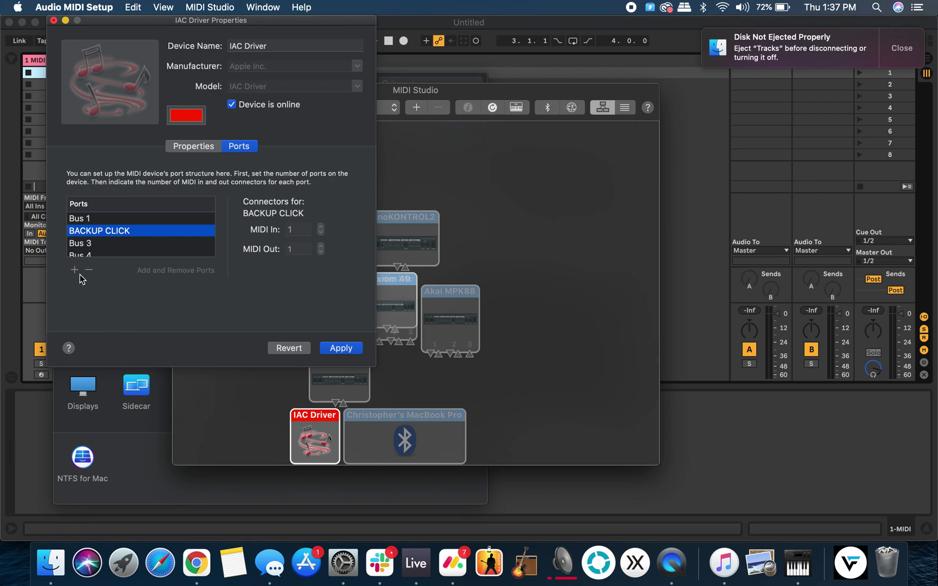
{"action": "left_click", "coordinate": [120, 244]}
Add a new IAC Driver port, Bus 6, after Bus 5.
{"action": "scroll", "coordinate": [119, 239], "scroll_direction": "down", "scroll_amount": 2}
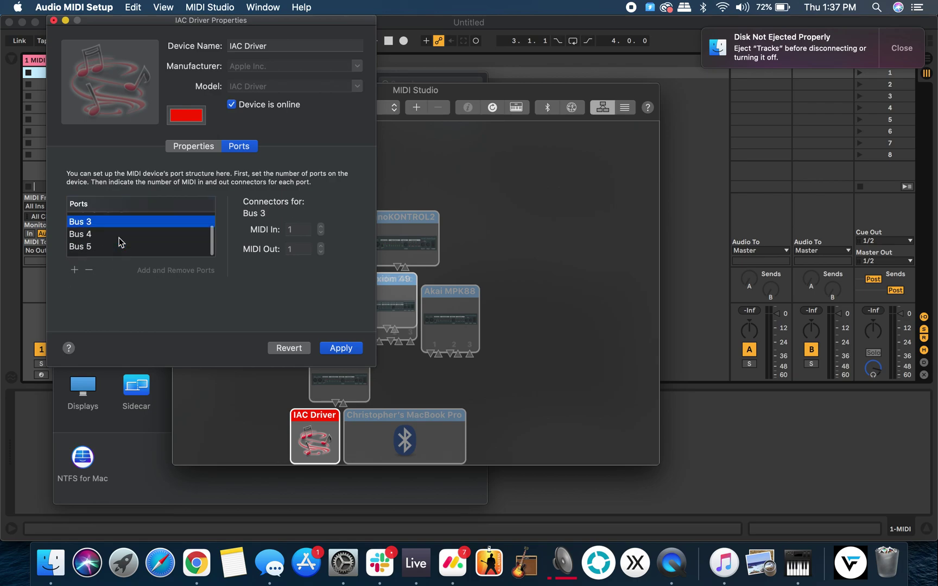
{"action": "left_click", "coordinate": [98, 250]}
{"action": "left_click", "coordinate": [73, 270]}
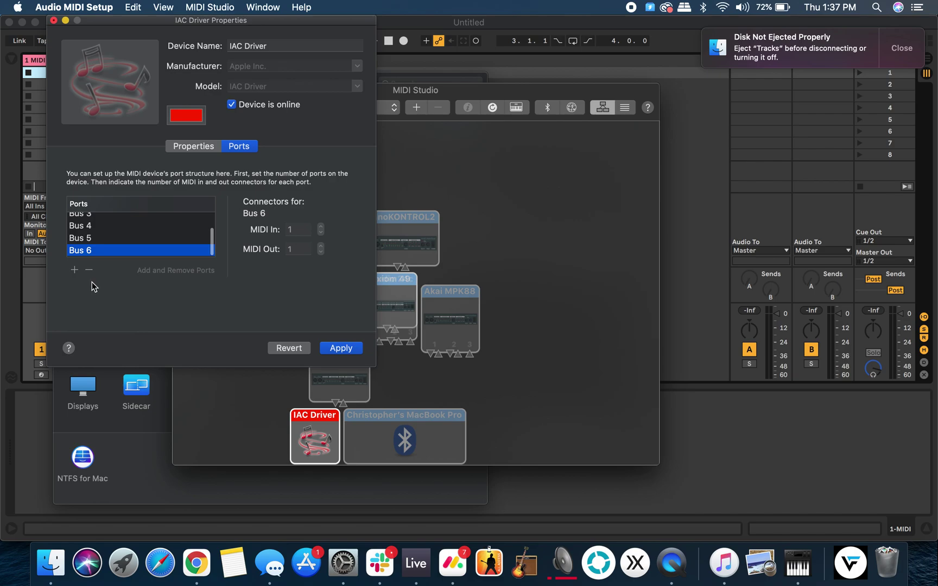
Select the BACKUP CLICK port and check its name in the rename field.
{"action": "scroll", "coordinate": [93, 247], "scroll_direction": "up", "scroll_amount": 3}
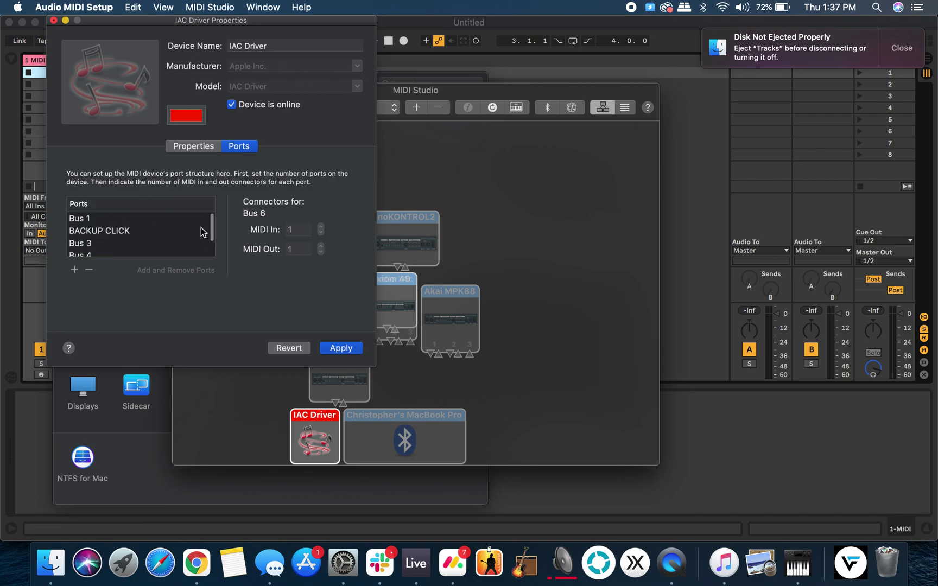
{"action": "left_click", "coordinate": [109, 233]}
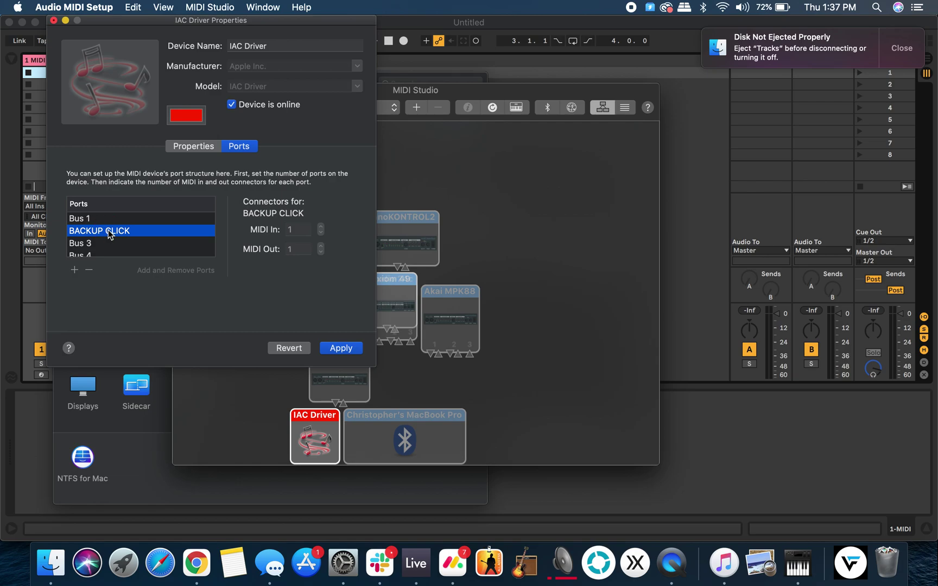
{"action": "right_click", "coordinate": [109, 233]}
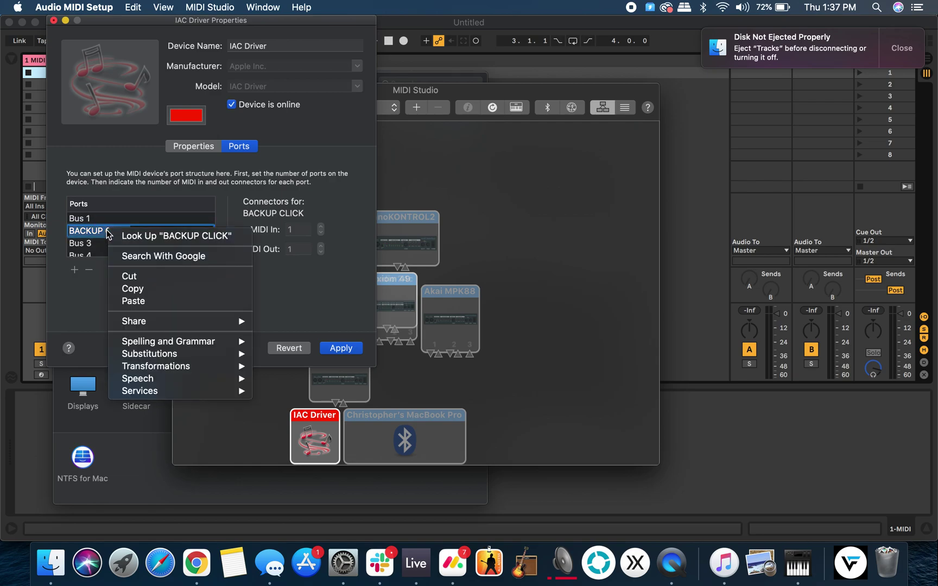
{"action": "left_click", "coordinate": [106, 233]}
{"action": "left_click", "coordinate": [135, 247]}
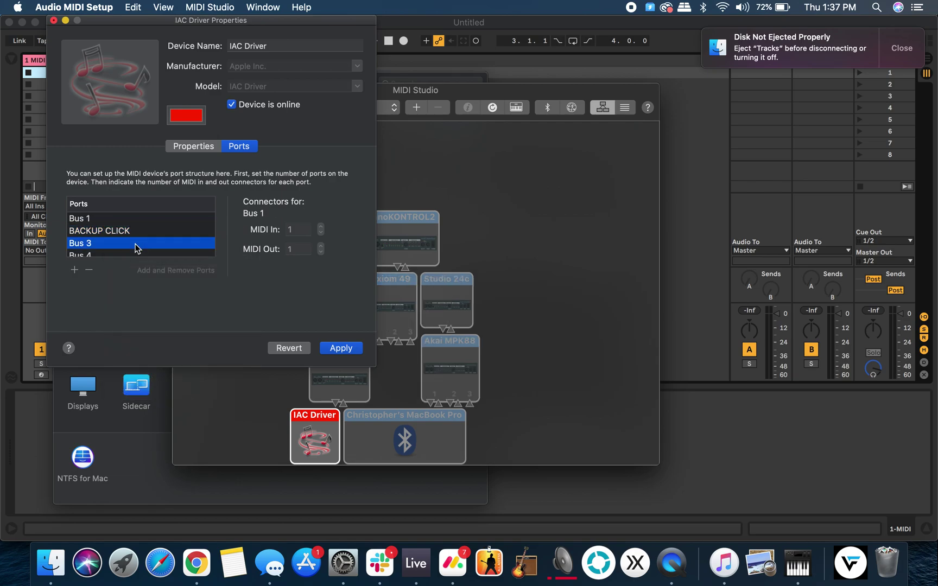
{"action": "left_click", "coordinate": [121, 233]}
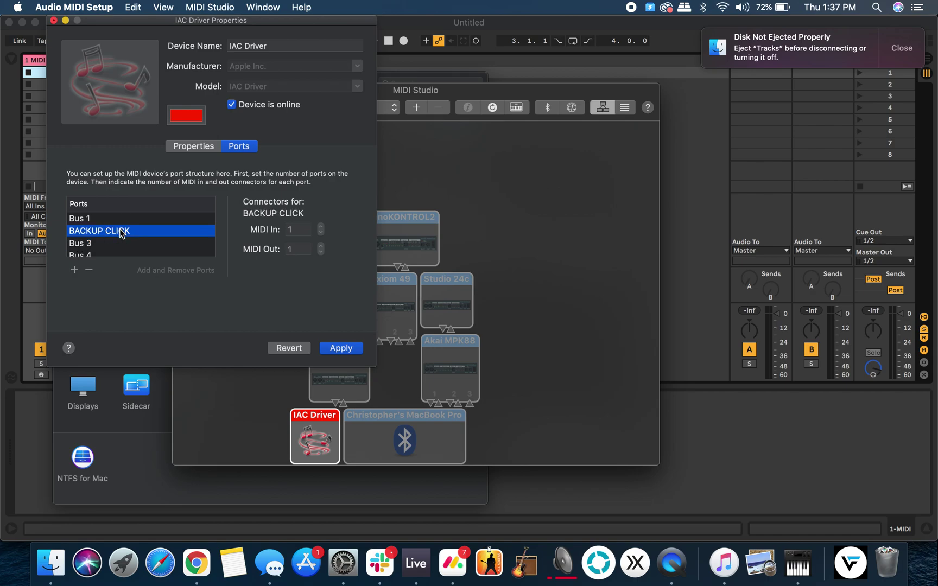
{"action": "left_click", "coordinate": [120, 232]}
{"action": "double_click", "coordinate": [138, 230]}
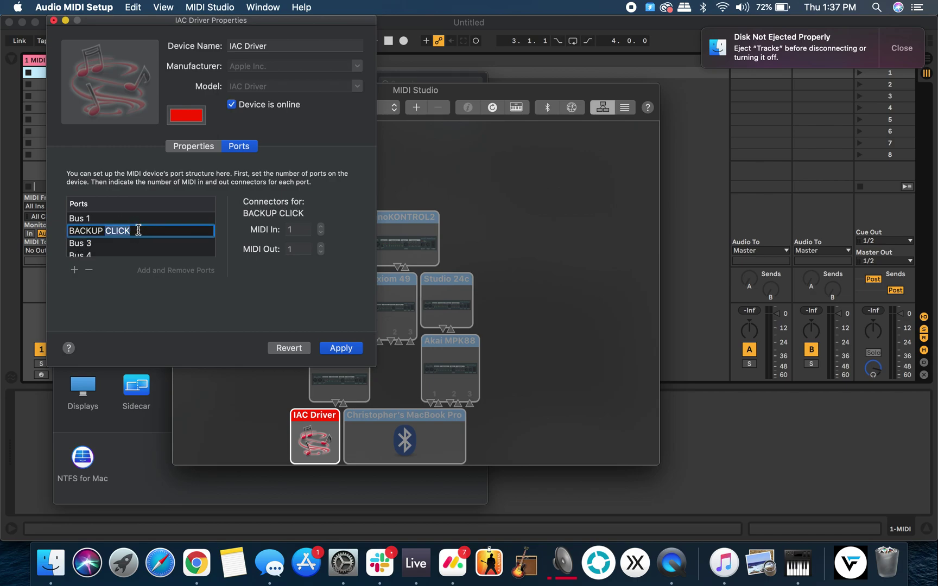
{"action": "left_click", "coordinate": [143, 218]}
{"action": "left_click", "coordinate": [138, 231]}
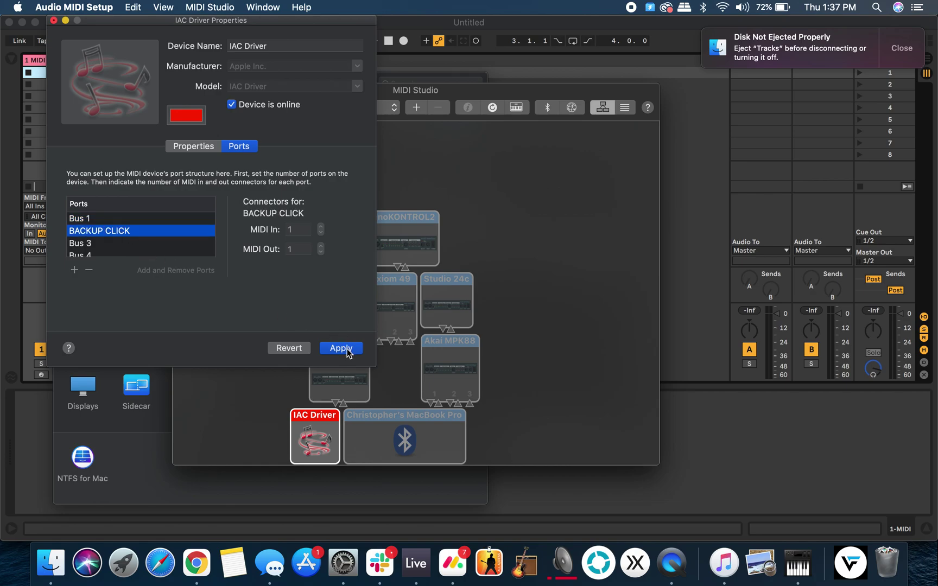
Close the IAC Driver properties without applying changes and return to Ableton Live.
{"action": "left_click", "coordinate": [55, 20]}
{"action": "left_click", "coordinate": [253, 93]}
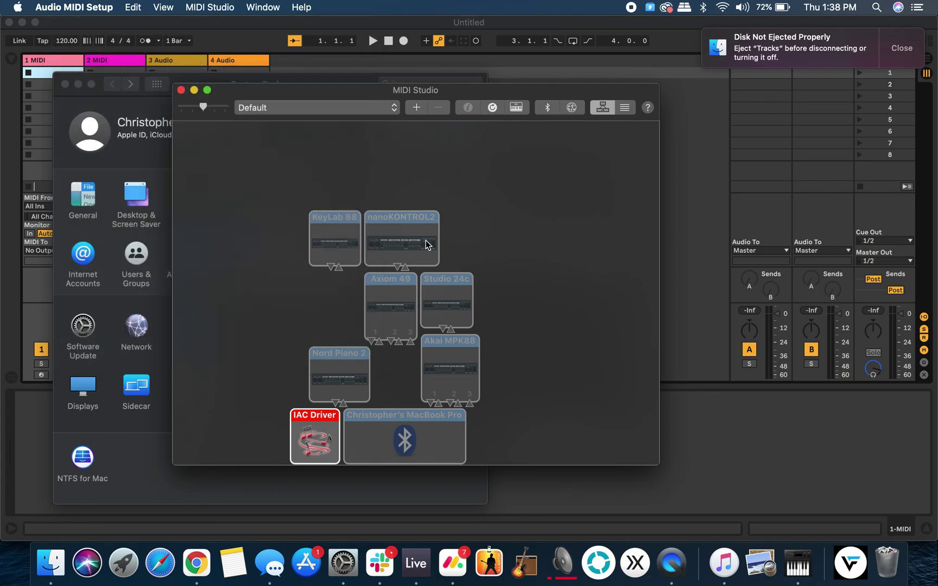
{"action": "left_click", "coordinate": [358, 57]}
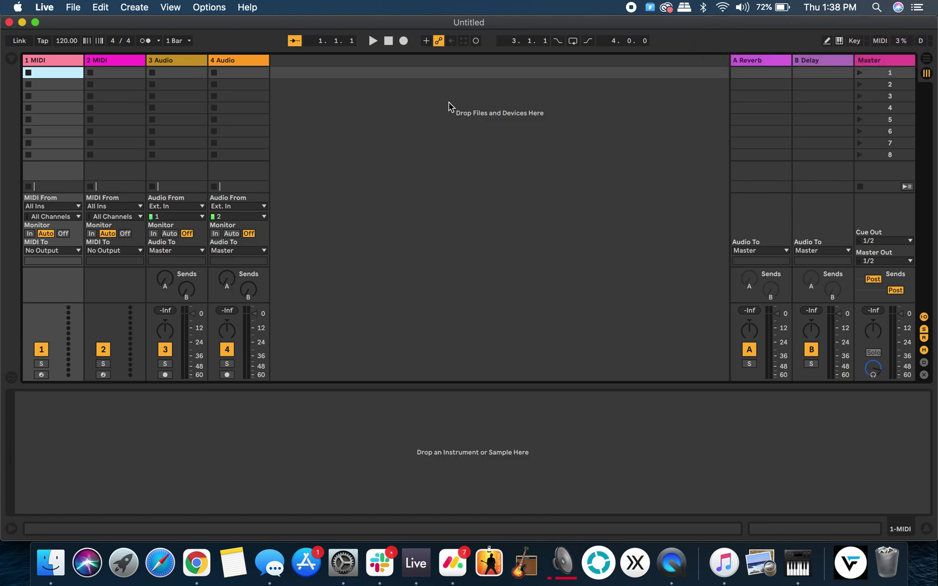
Open Live's Preferences from the Live menu, landing on the Audio page.
{"action": "left_click", "coordinate": [45, 8]}
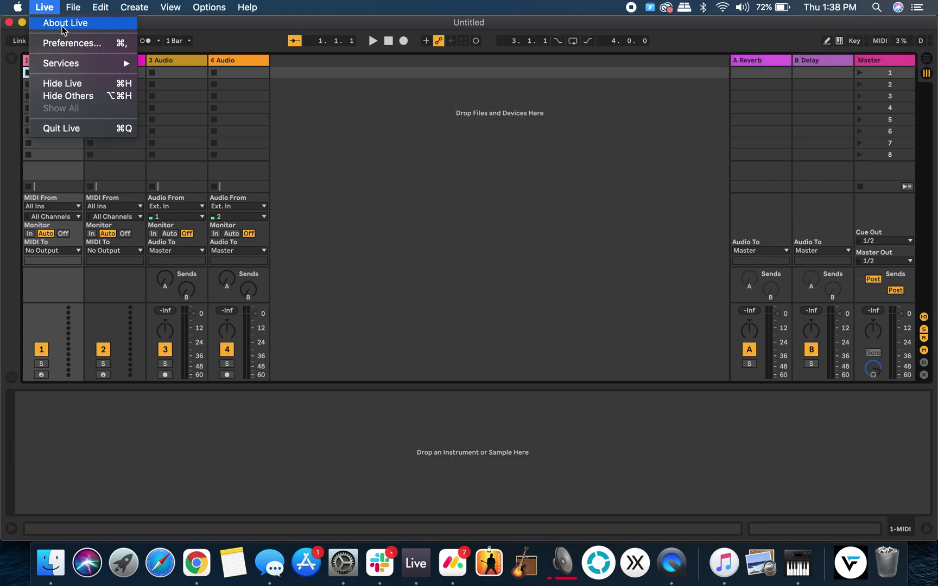
{"action": "left_click", "coordinate": [71, 43]}
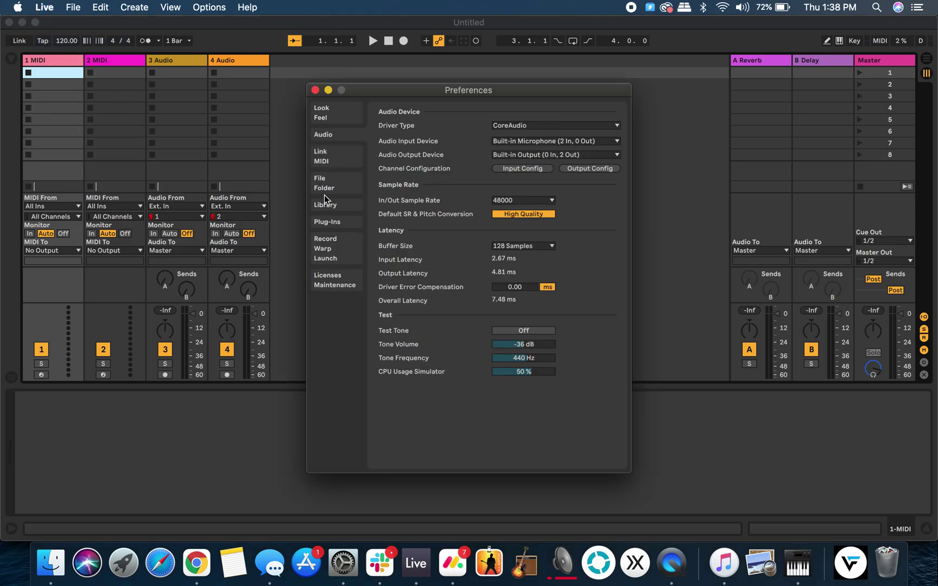
Switch Preferences to Link/MIDI and expand the Output: IAC Driver (BACKUP CLICK) clock settings.
{"action": "left_click", "coordinate": [328, 157]}
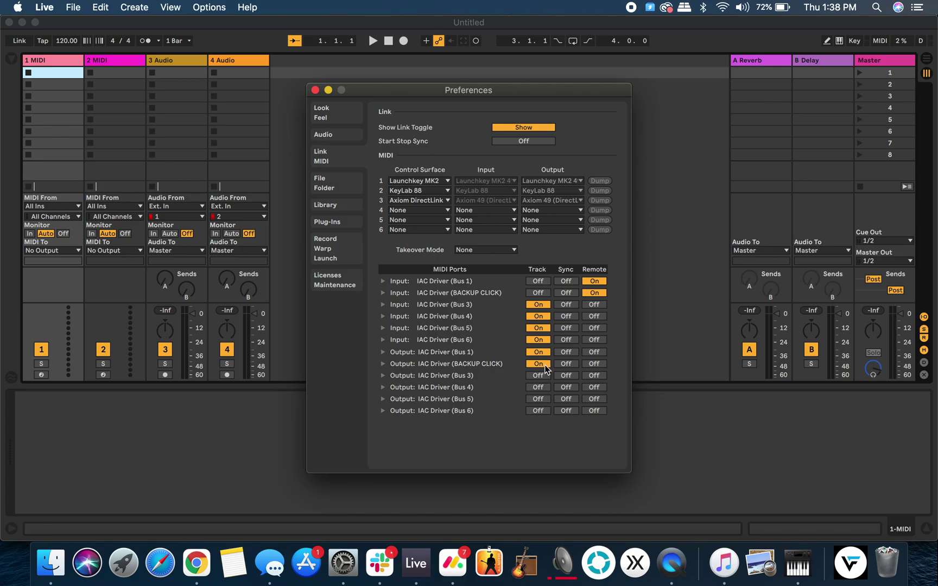
{"action": "left_click", "coordinate": [437, 297]}
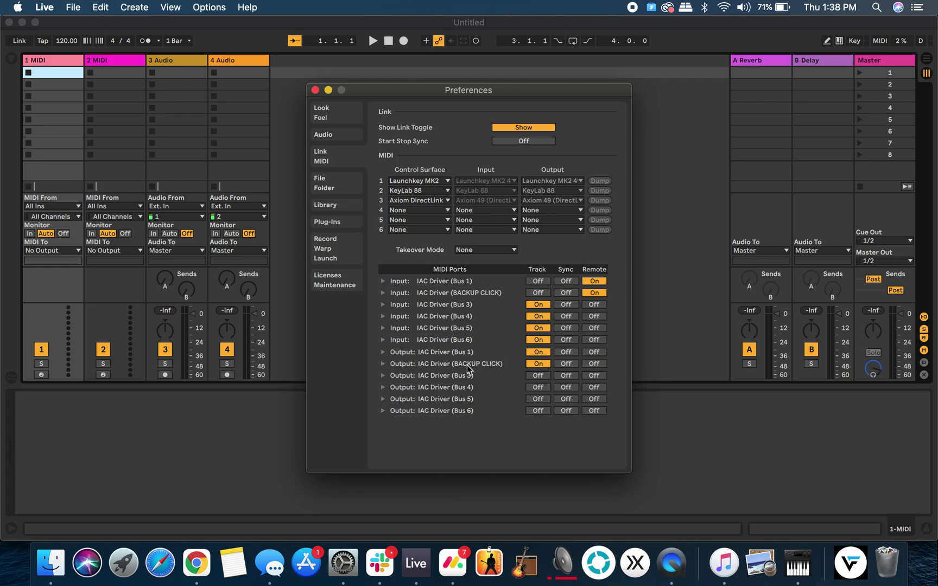
{"action": "left_click", "coordinate": [383, 364]}
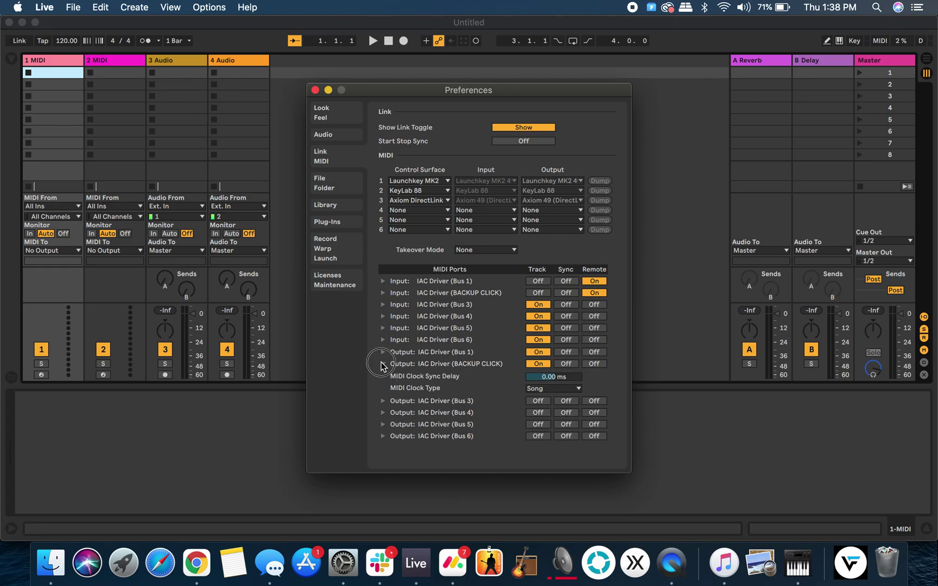
Collapse the Output: IAC Driver (BACKUP CLICK) row, leaving its Track switch On.
{"action": "left_click", "coordinate": [382, 364]}
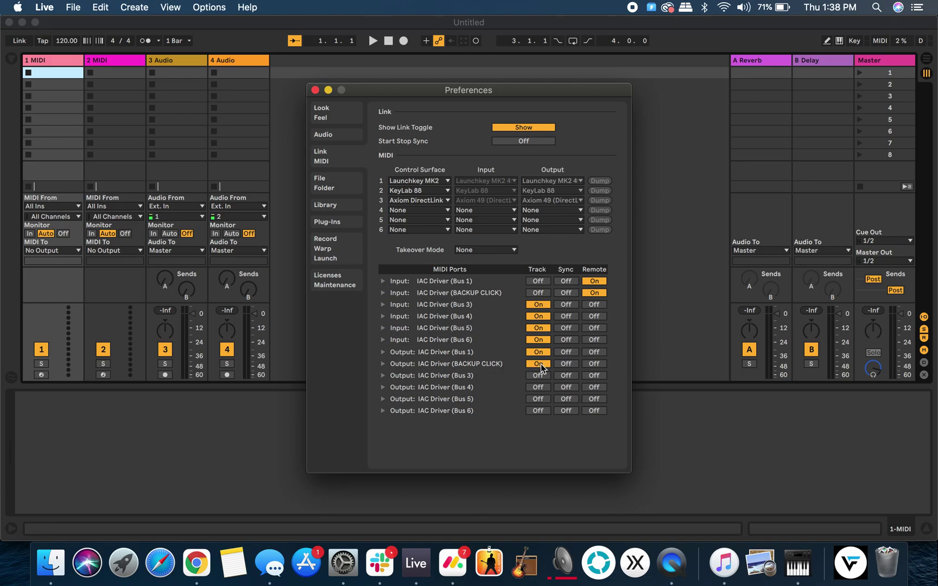